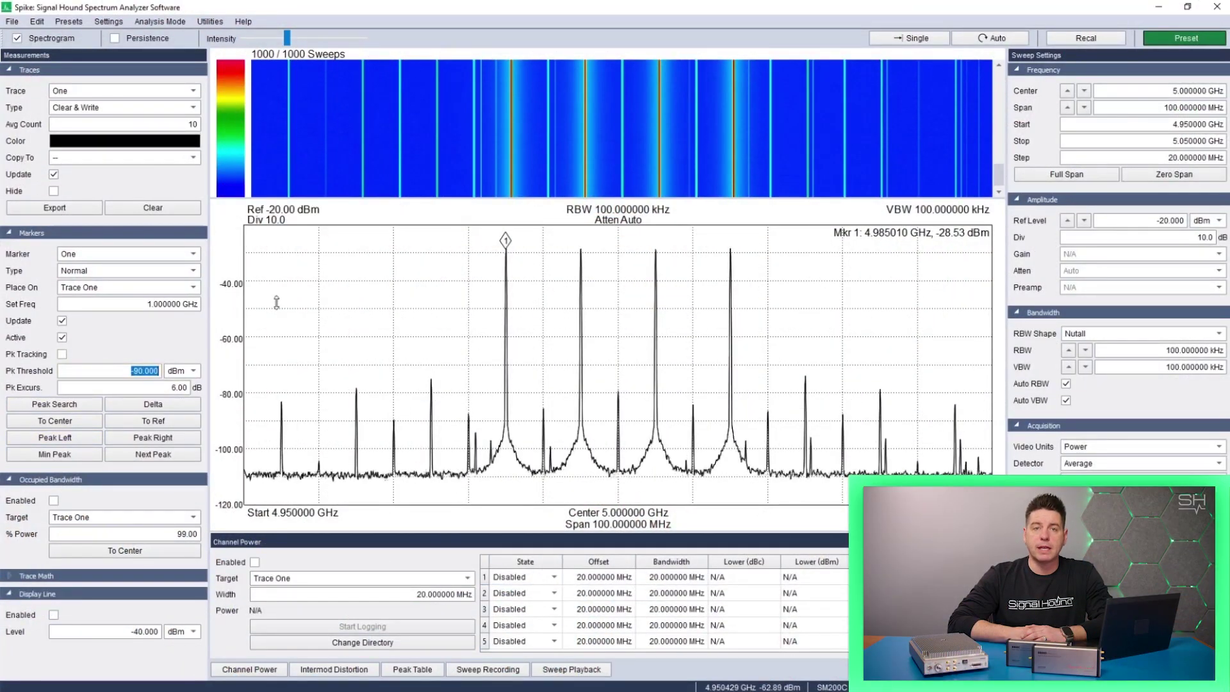
- Apply a -40 dBm peak threshold, step marker 1 right three peaks, then peak-search trace Two
key(Return)
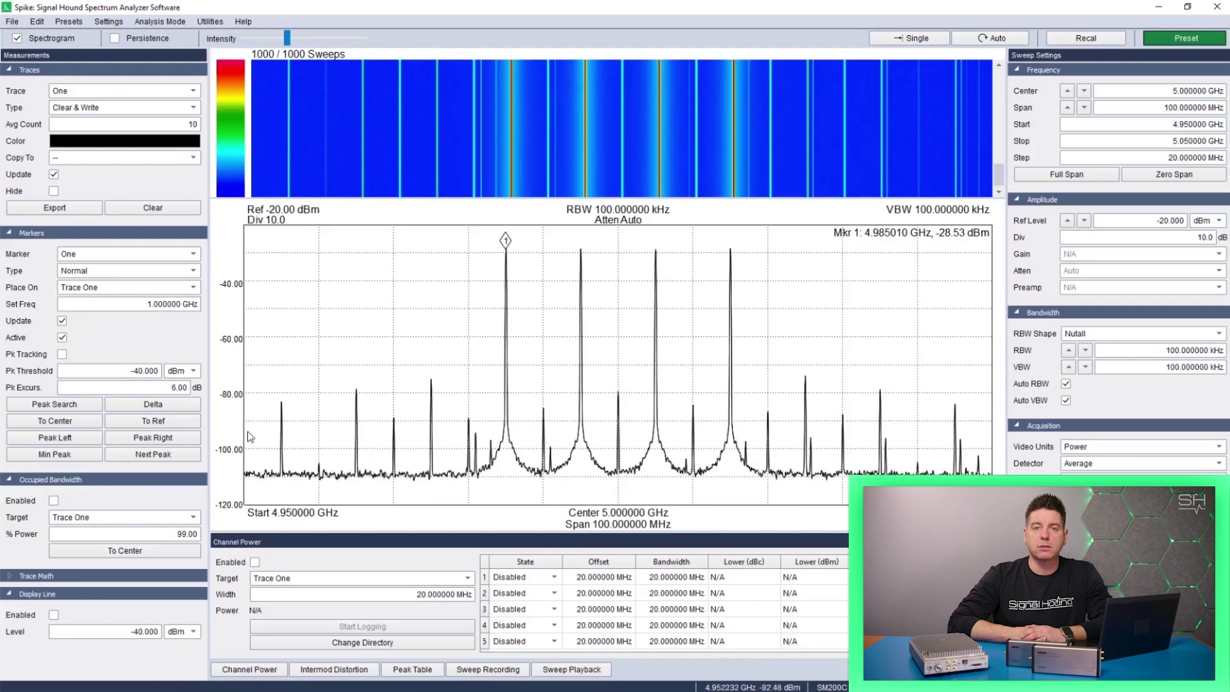
click(182, 436)
click(182, 436)
click(182, 435)
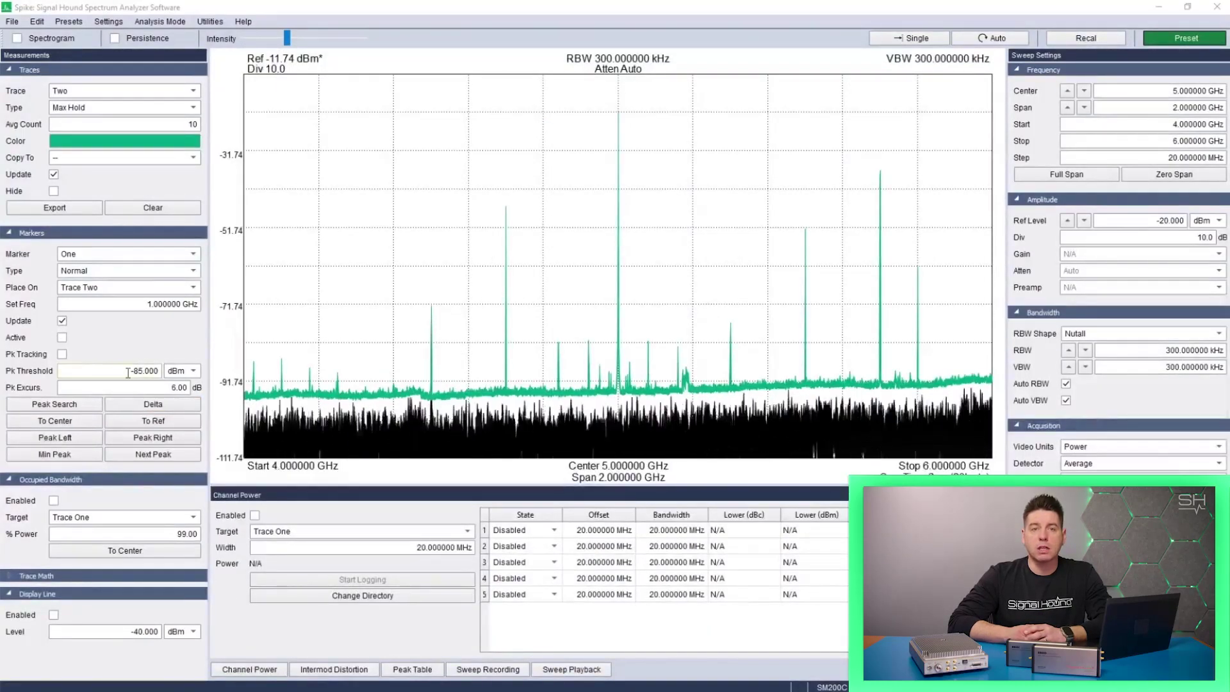
click(93, 405)
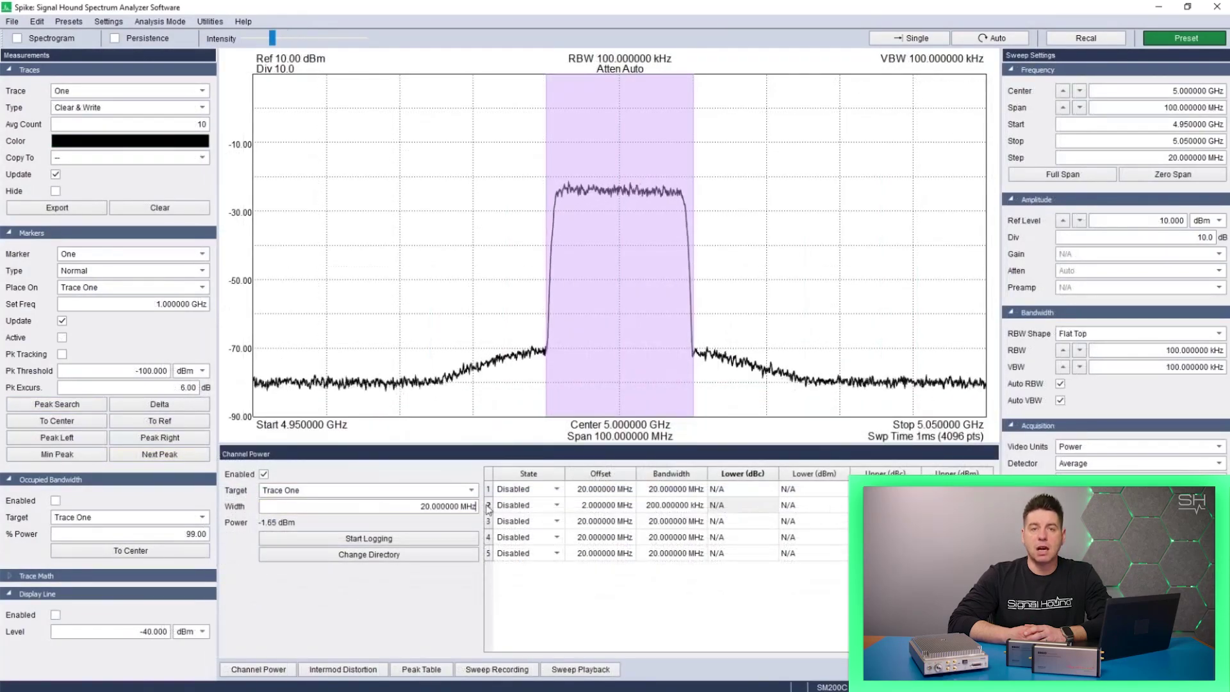
- Set Channel Power row 1 to Enabled and record a brief channel power log
click(528, 506)
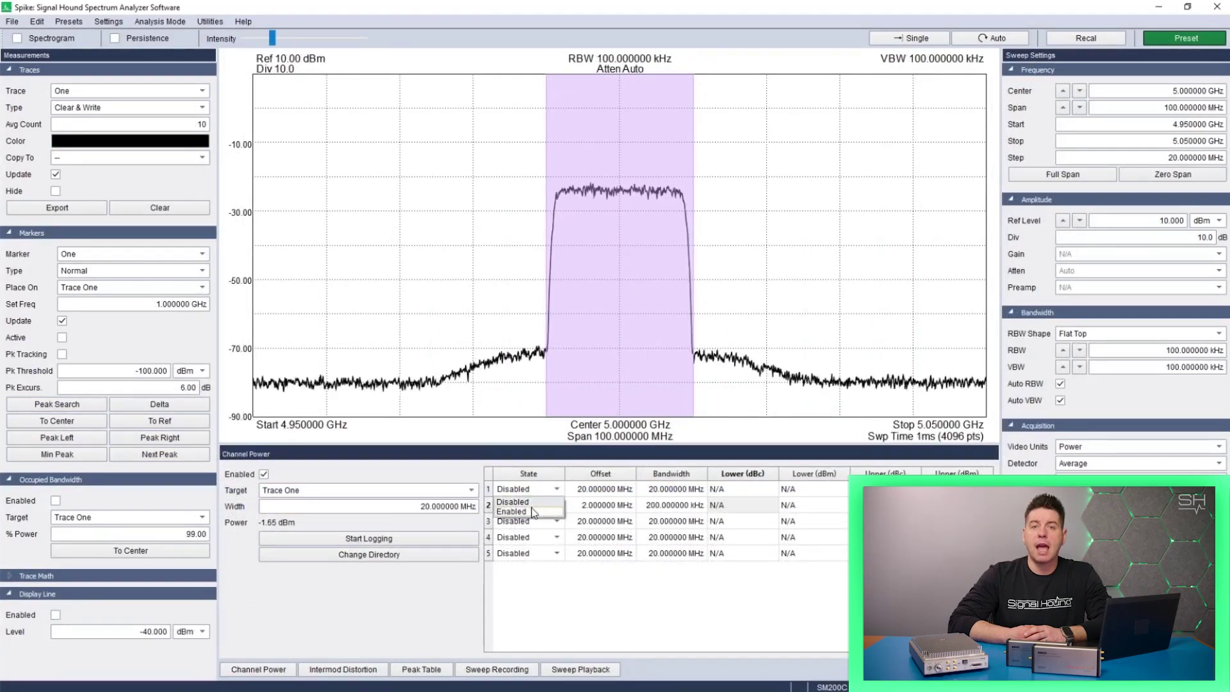
click(533, 511)
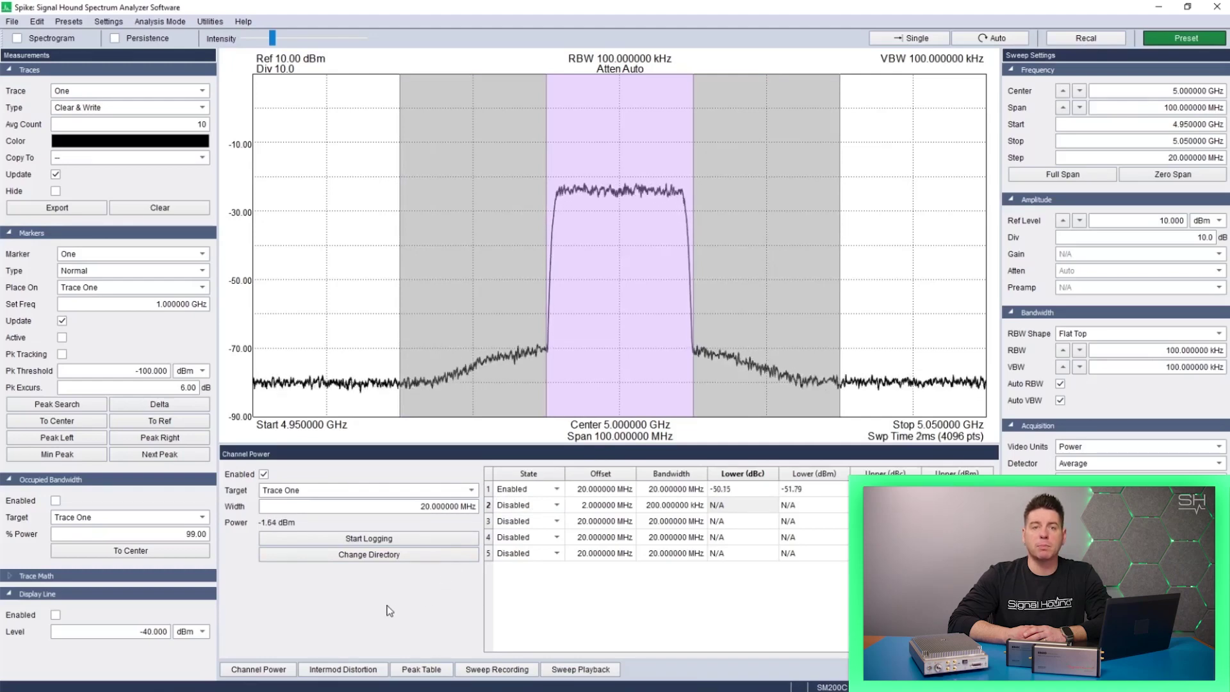
click(363, 537)
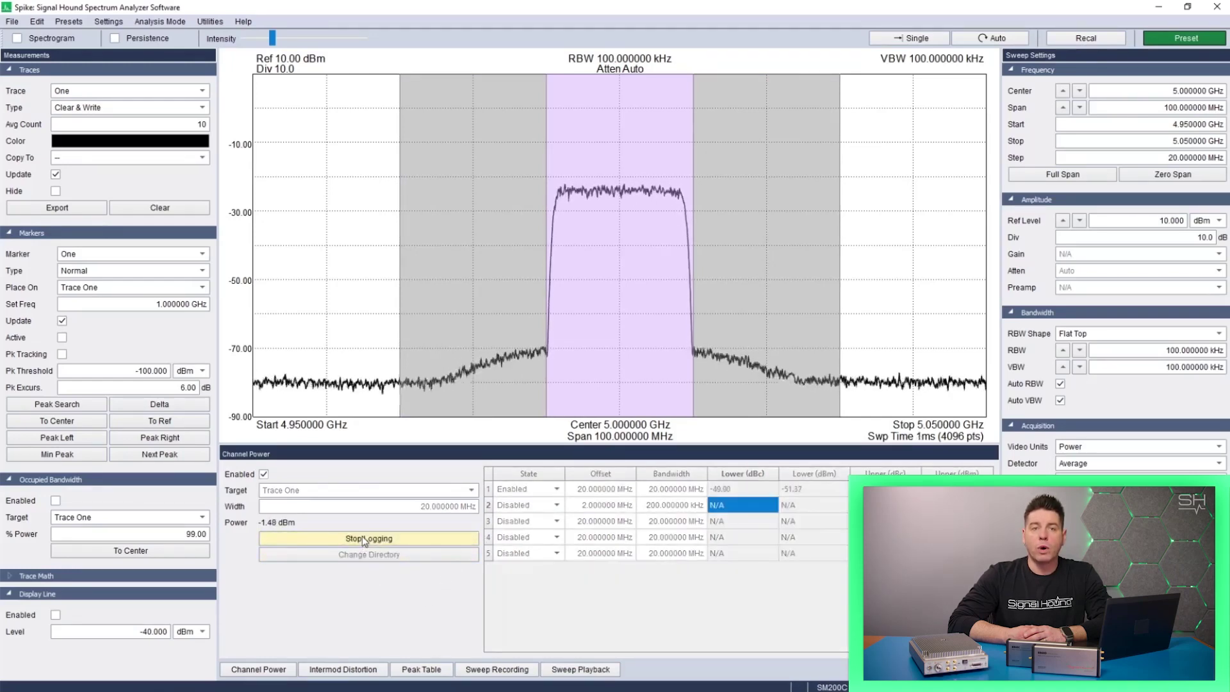
click(363, 537)
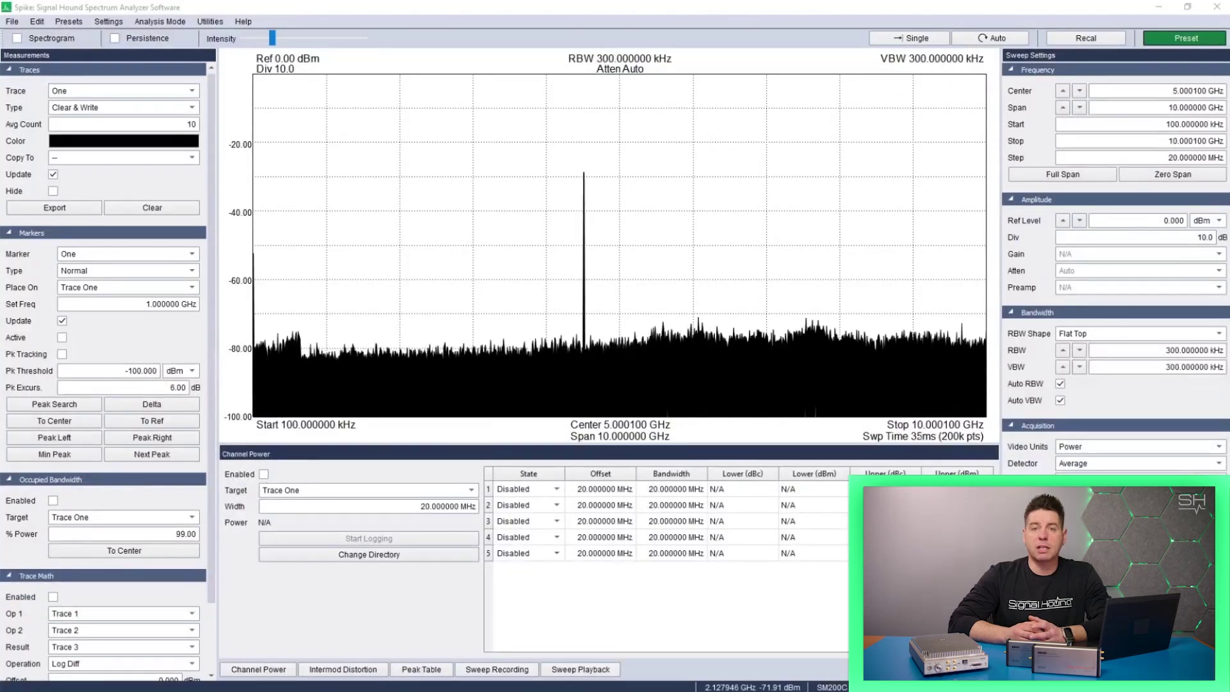
- Make trace Two a Max Hold trace
click(118, 93)
click(91, 114)
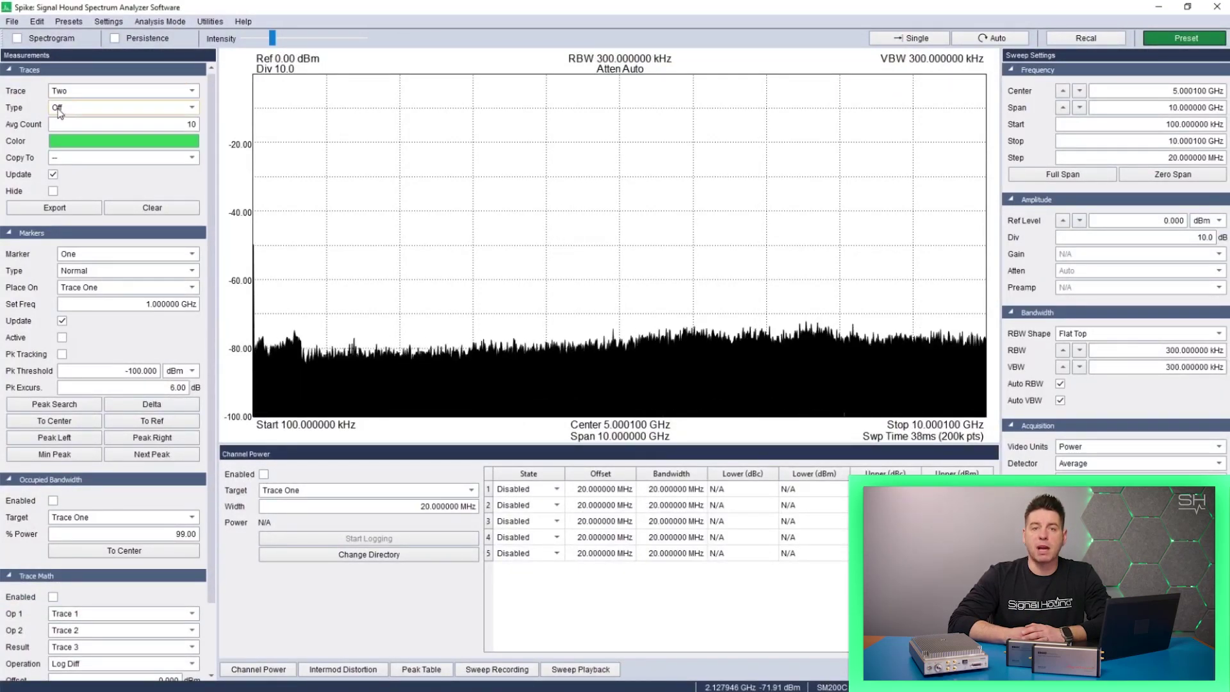
click(59, 109)
click(62, 133)
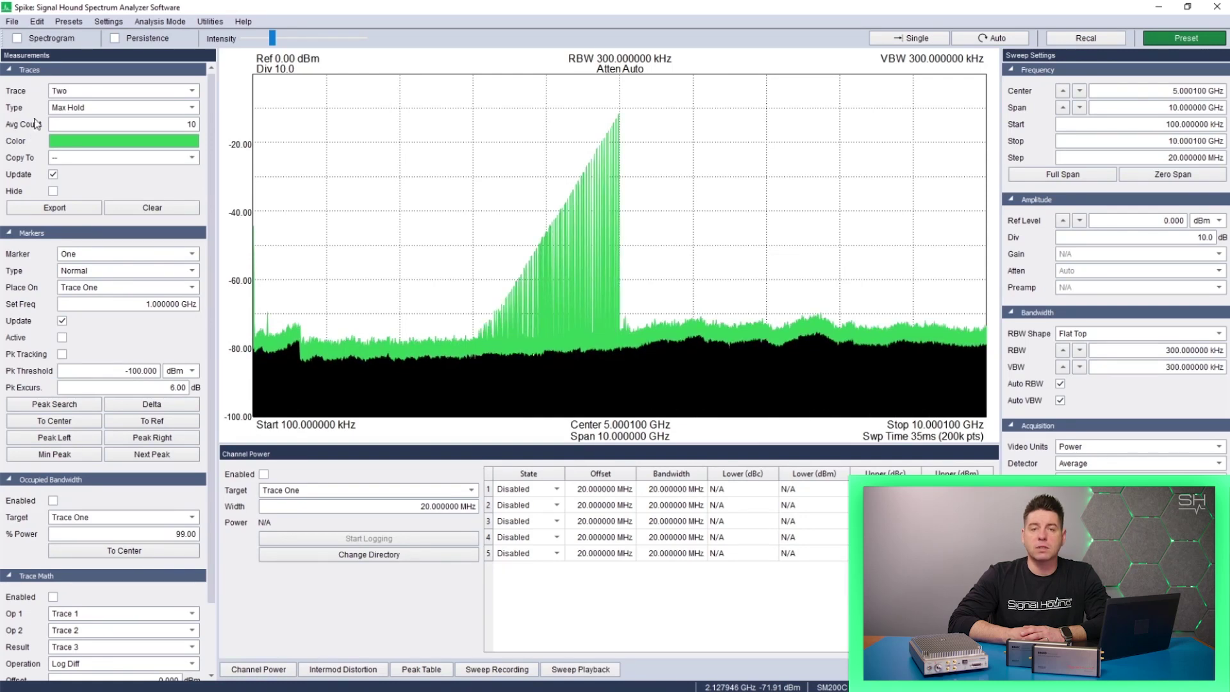
- Make trace Three an Average trace
click(61, 93)
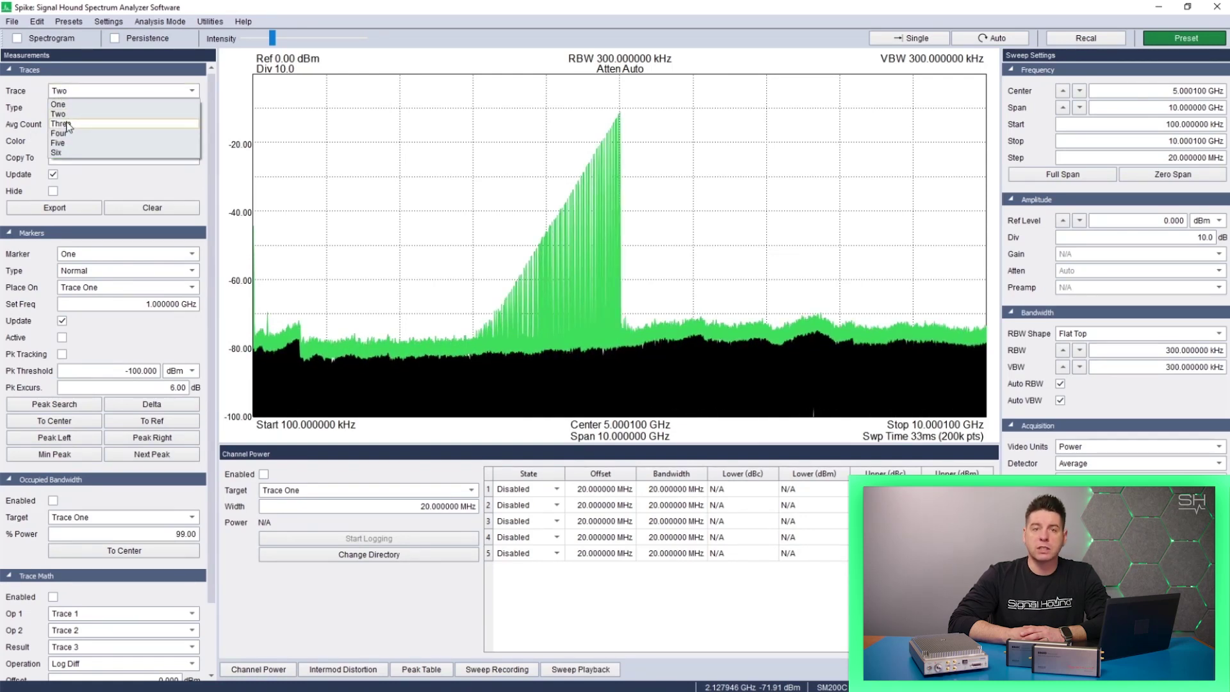
click(68, 124)
click(62, 110)
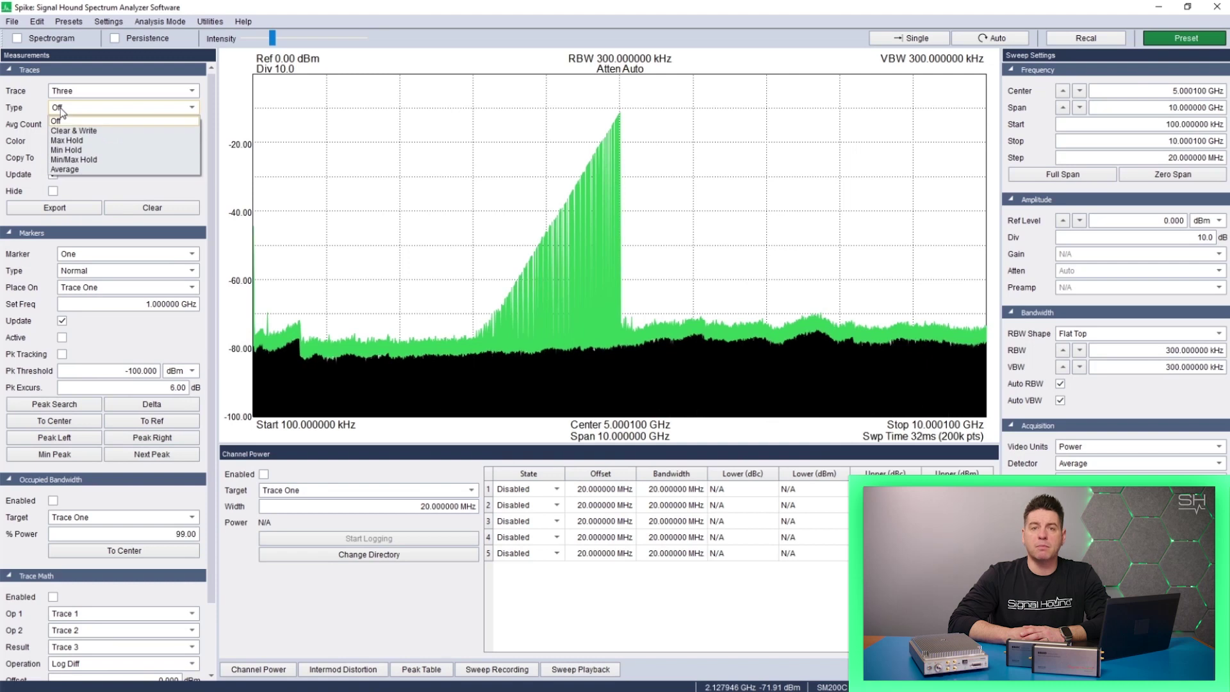
click(68, 171)
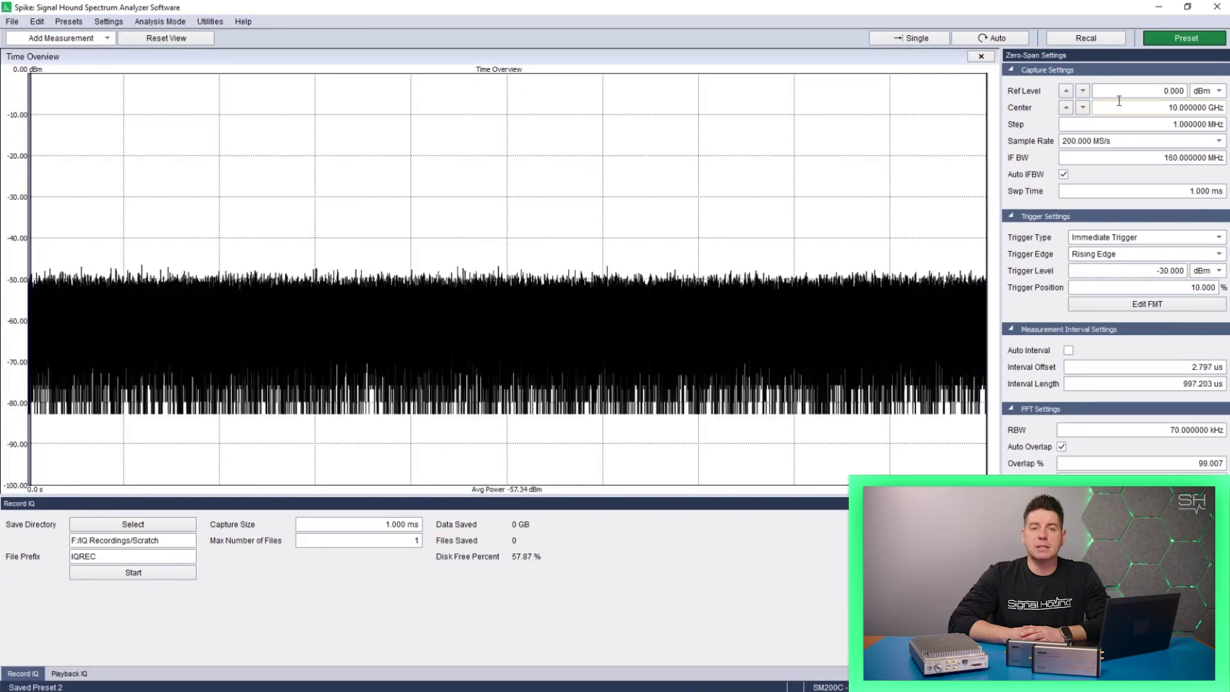
- Set the zero-span center frequency to 1 GHz
click(1140, 106)
text(1)
key(Return)
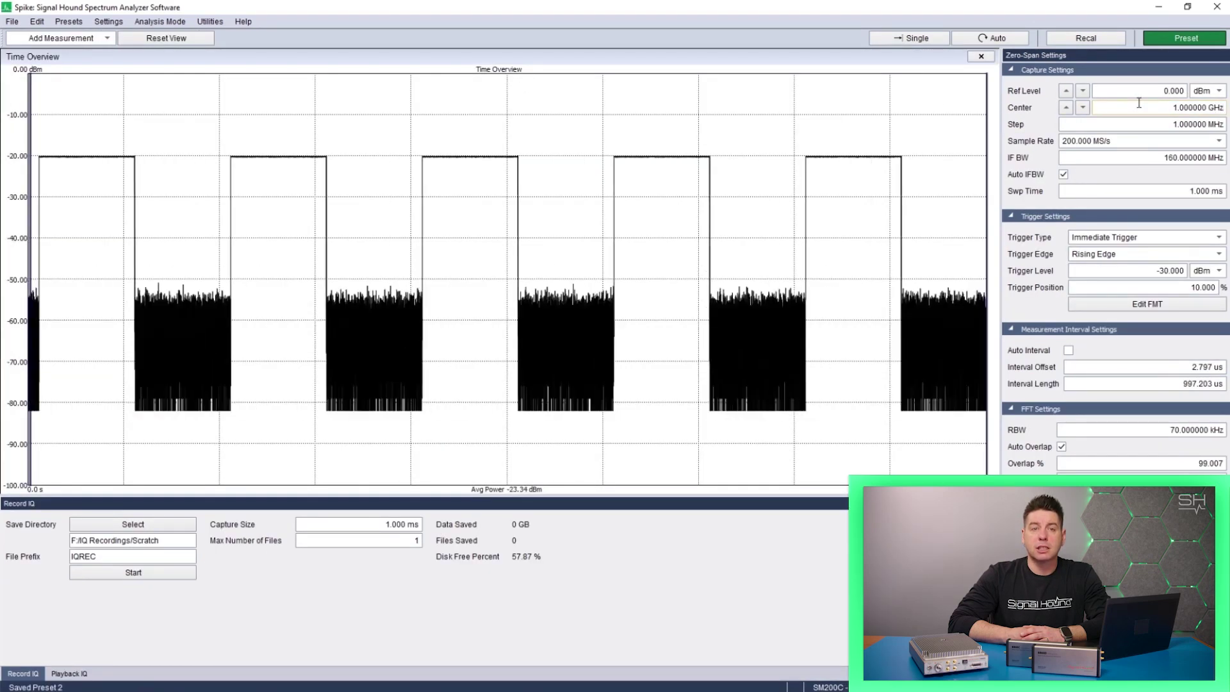
- Add Waterfall, I/Q vs Time docked below Time Overview, and I/Q Polar measurements
click(98, 39)
click(32, 195)
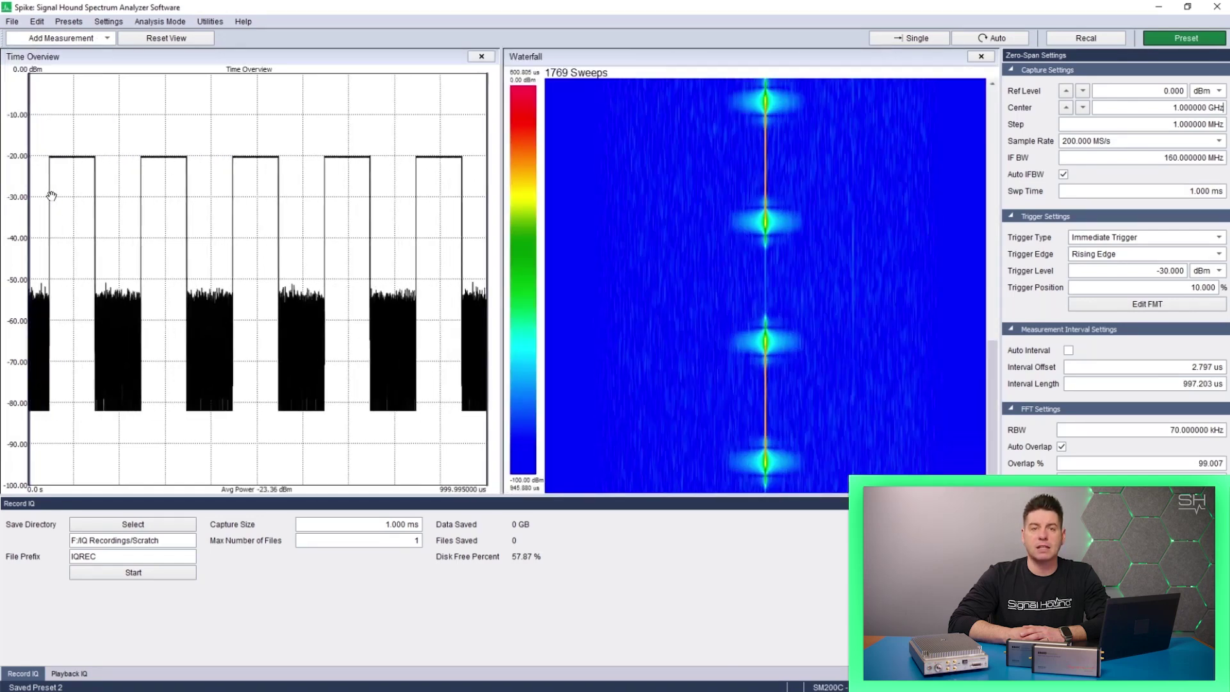
click(98, 39)
click(60, 138)
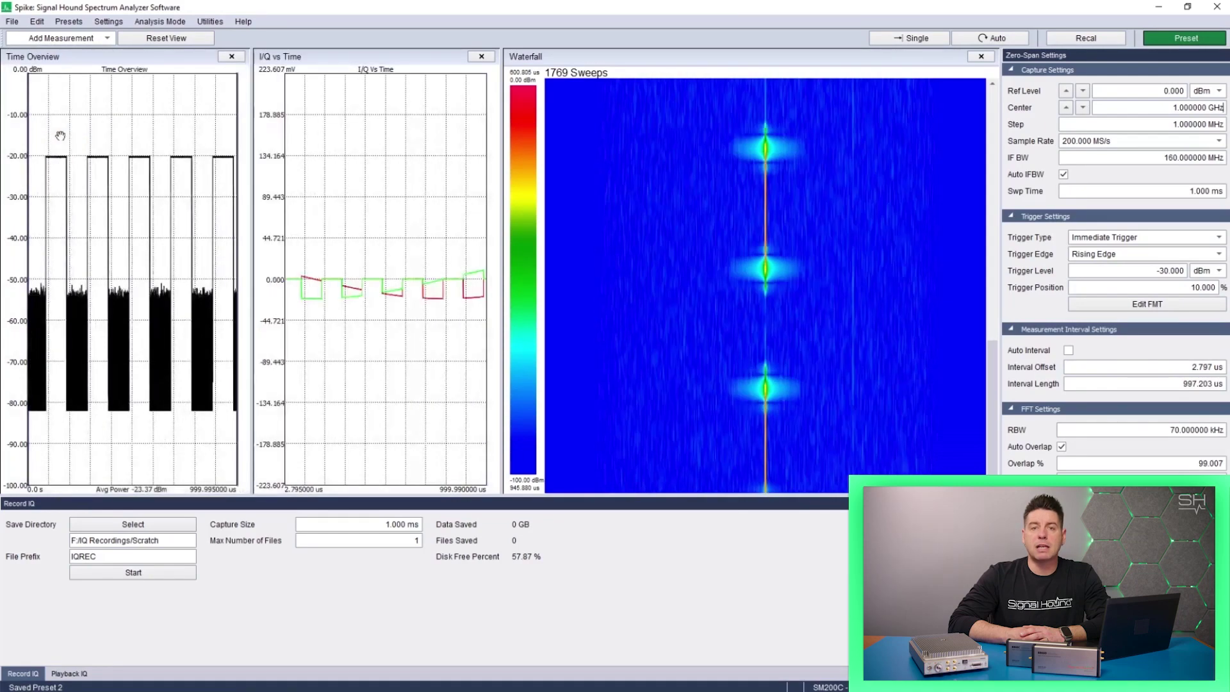
drag(360, 57, 177, 378)
click(76, 38)
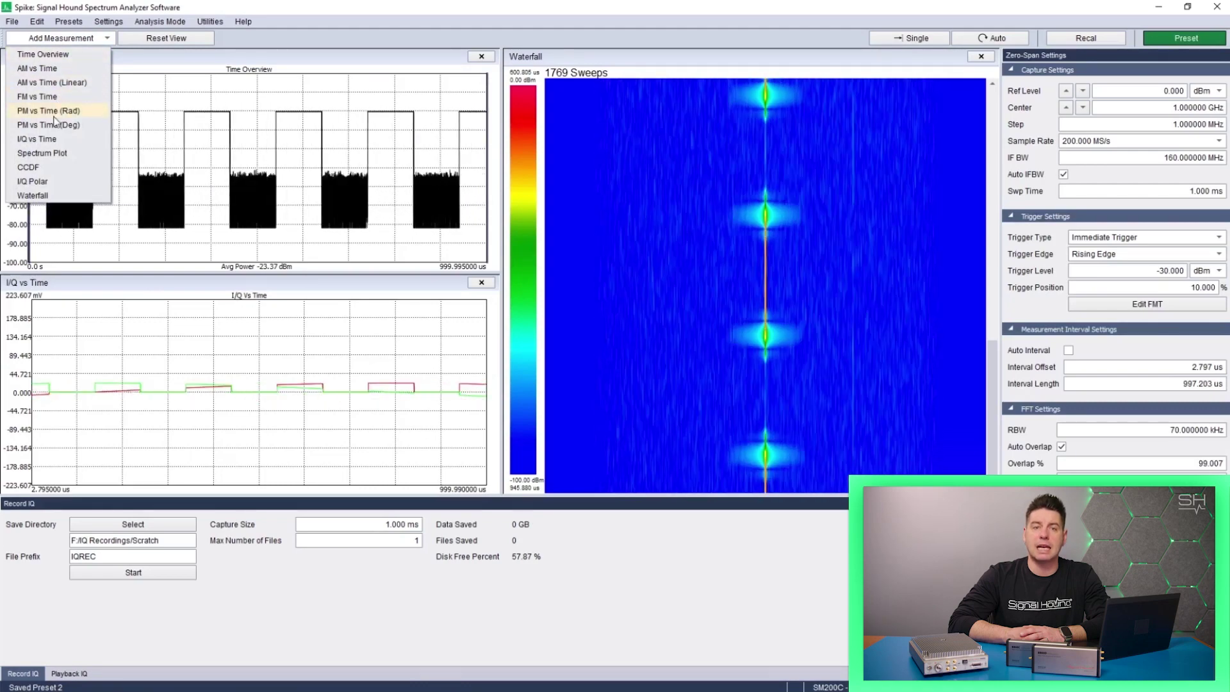
click(40, 182)
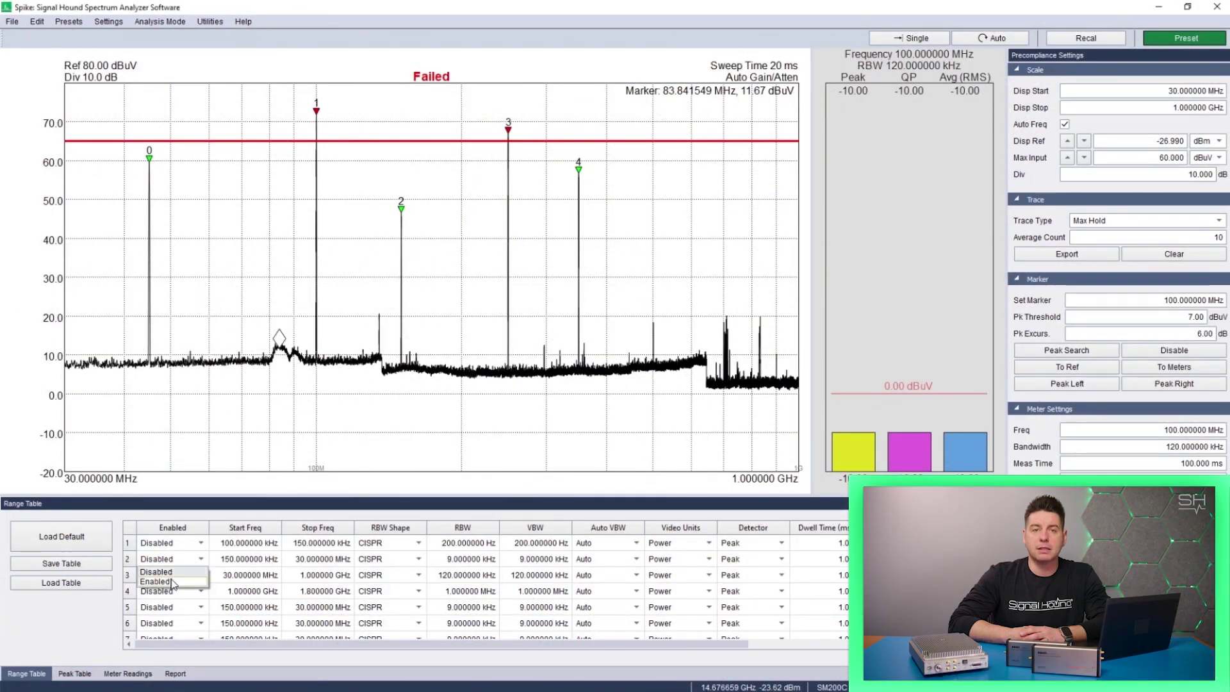
- Enable Range Table row 2 (150 kHz–30 MHz) and show the Peak Table
click(171, 582)
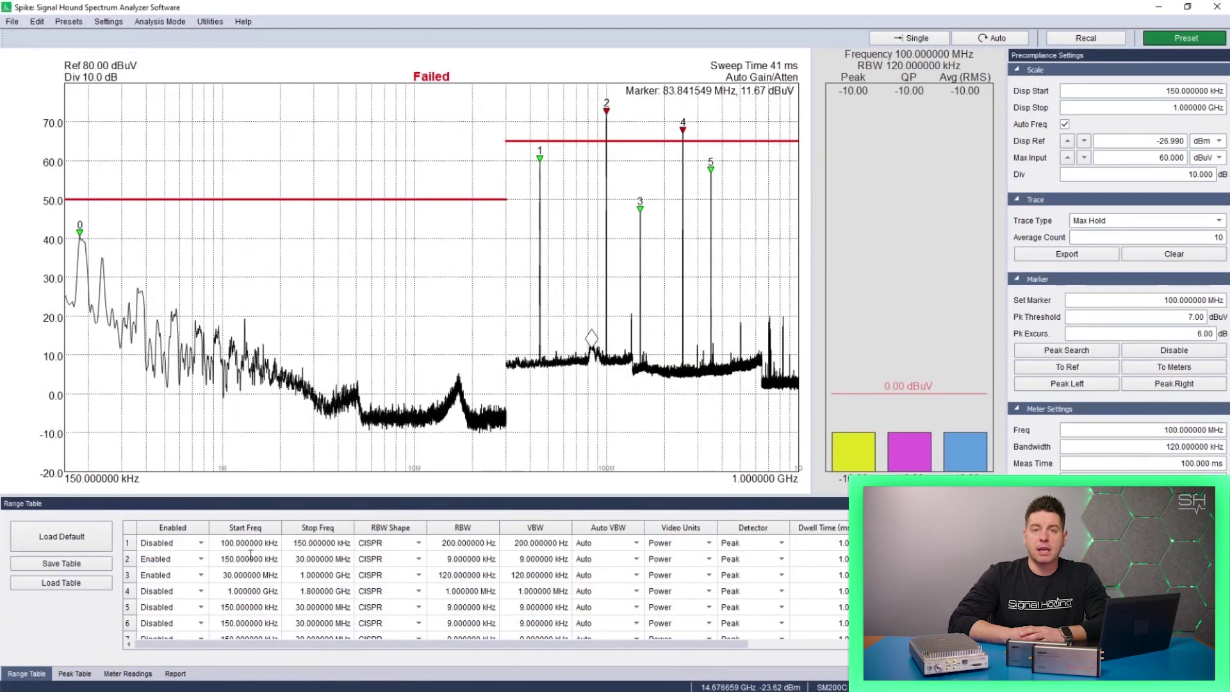
click(73, 674)
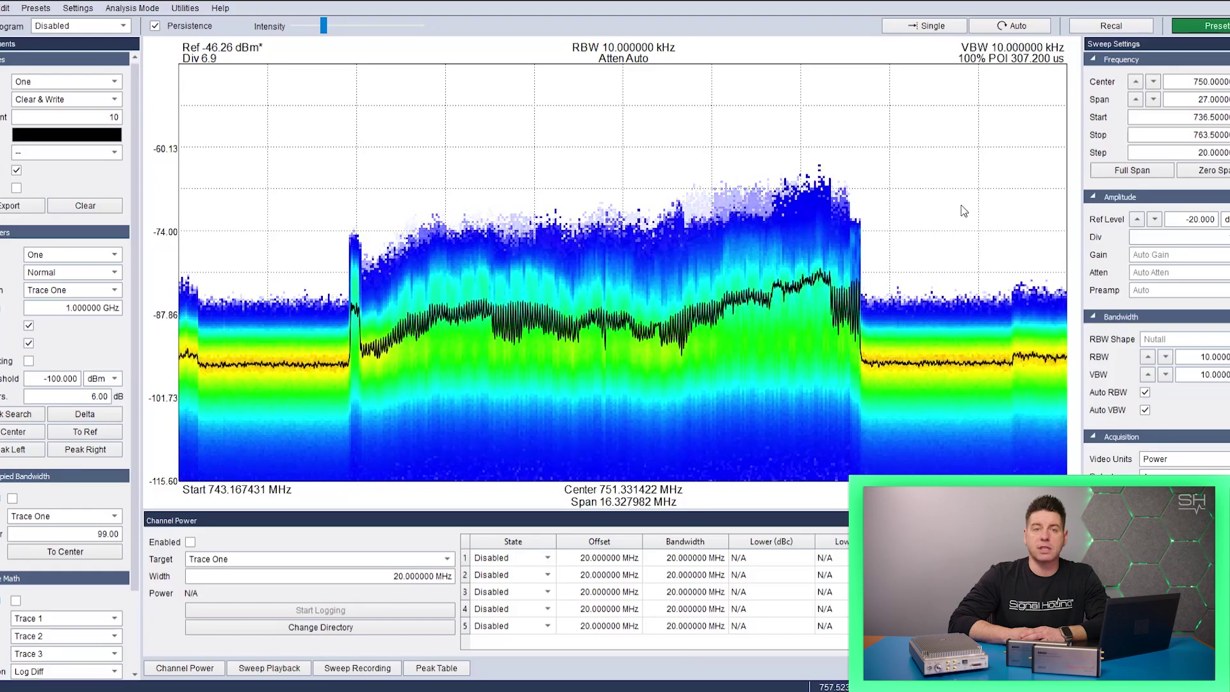
- Drag two successive zoom boxes onto the signal's falling edge near 757 MHz
drag(973, 157, 629, 453)
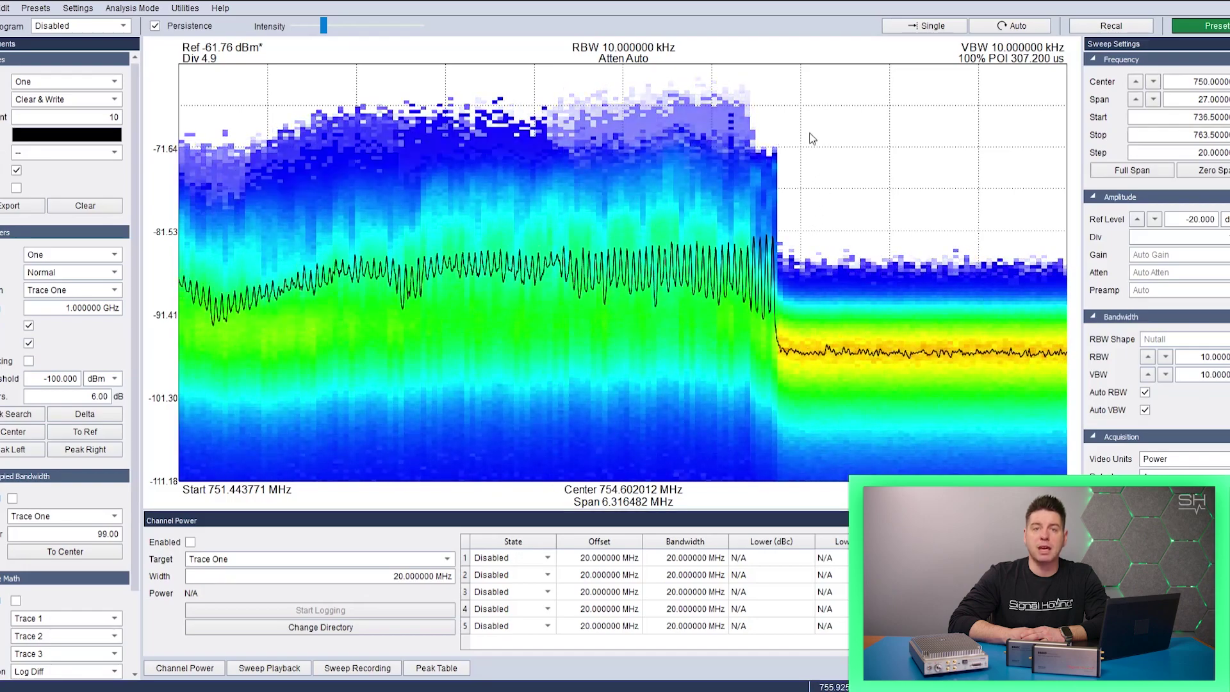
drag(845, 128, 556, 386)
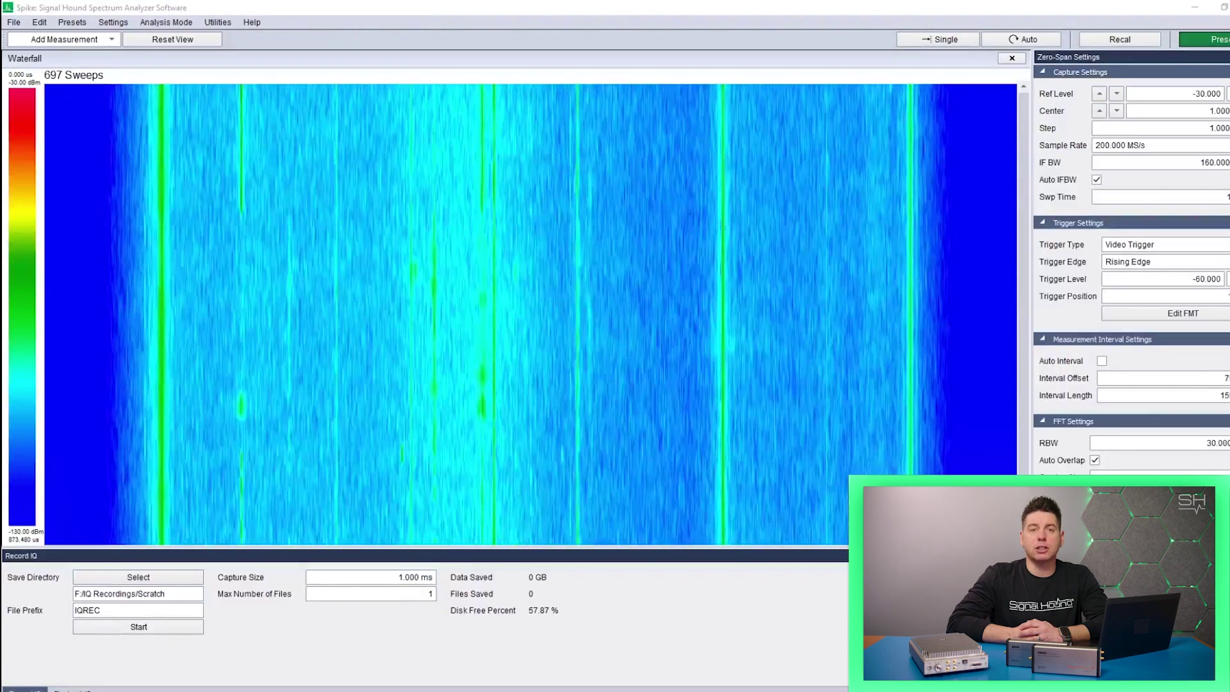
- Set the center frequency to 2.4 GHz and add Spectrum View above the waterfall
click(1164, 110)
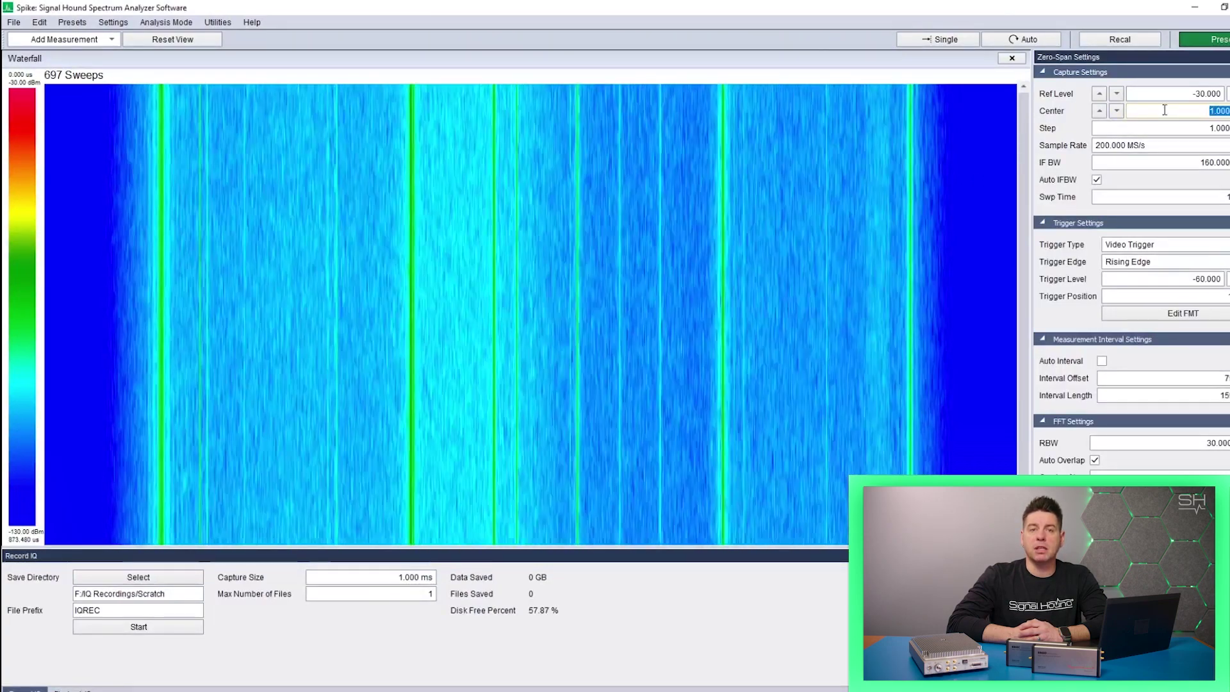
text(2.4)
key(Return)
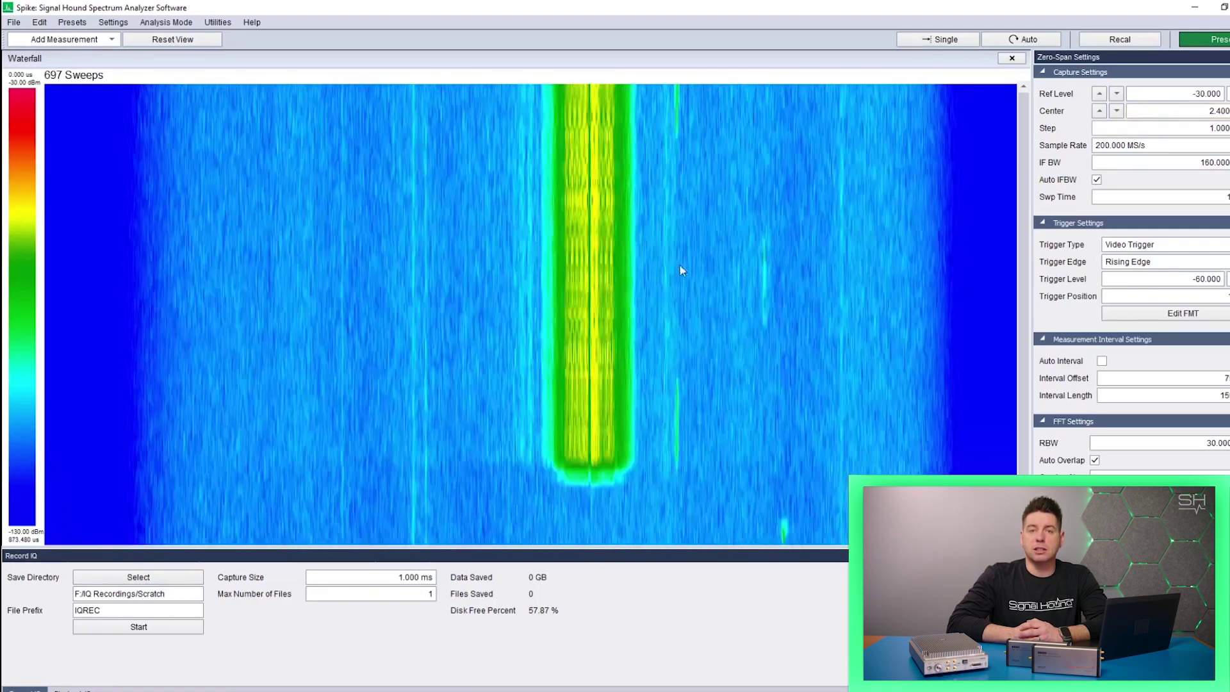
right_click(451, 299)
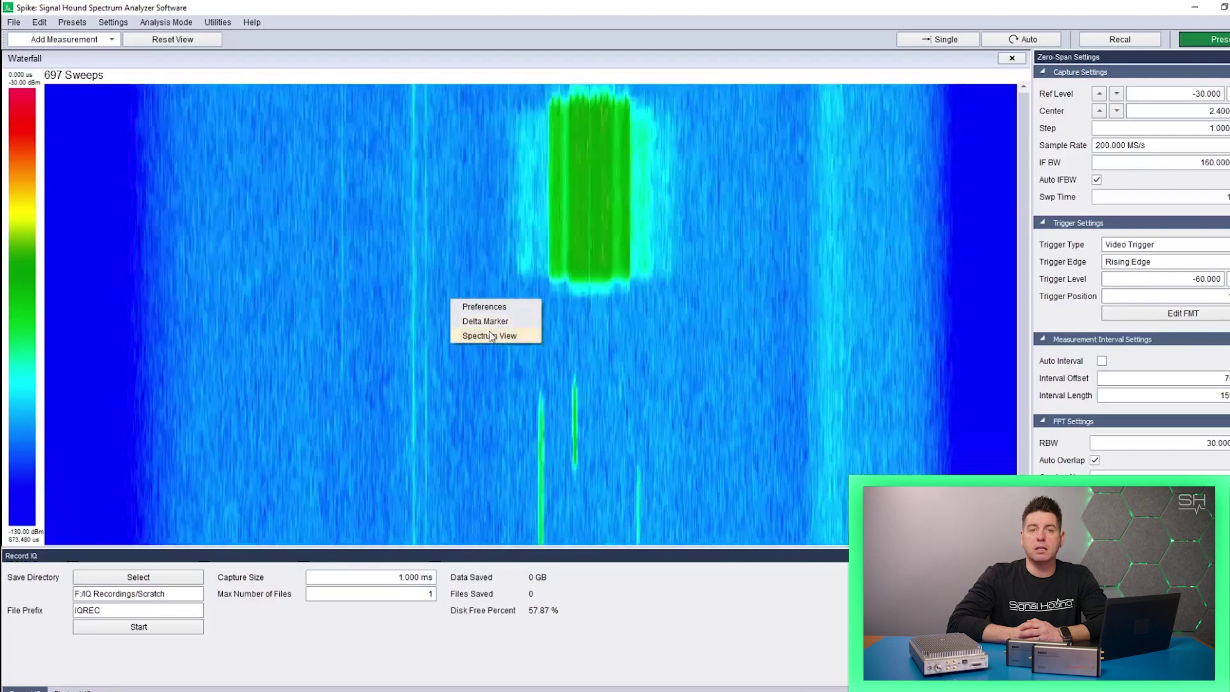
click(491, 337)
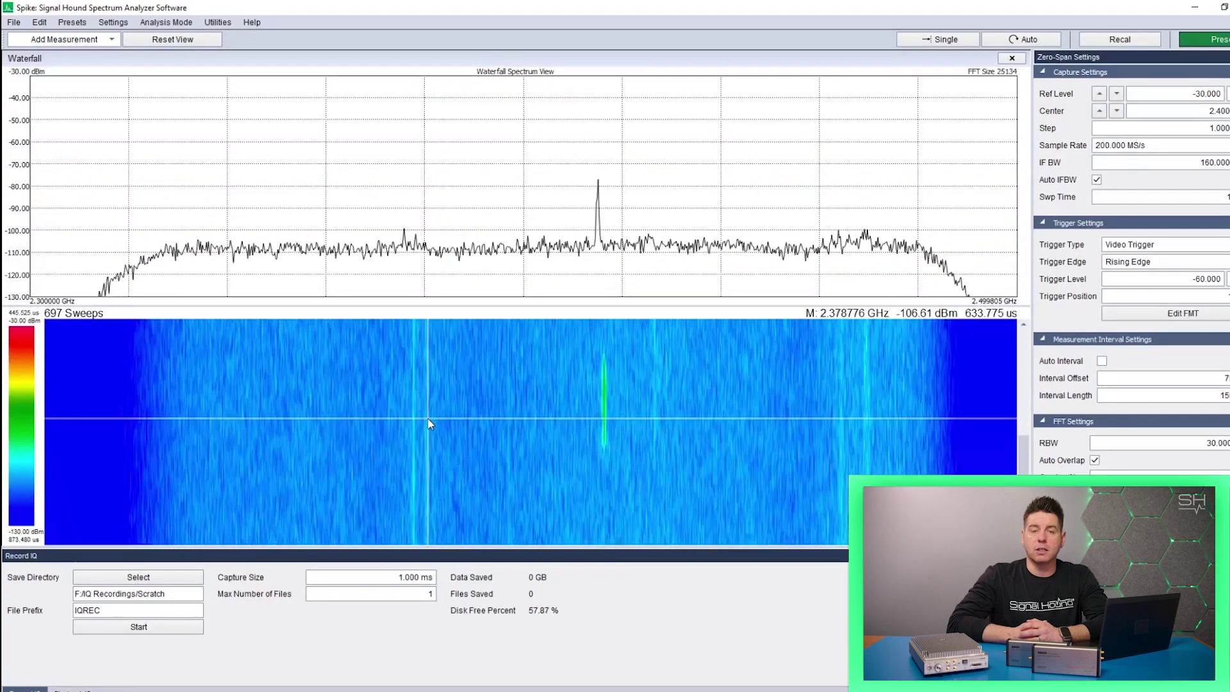